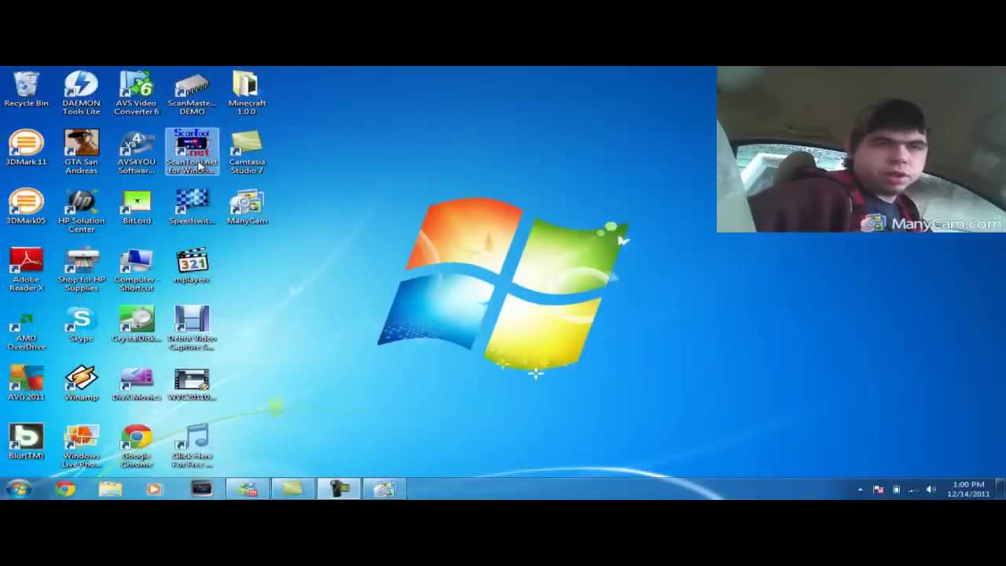
- Launch ScanTool.net and open Program Options showing US units, COM6, 38400 baud, Windowed mode
{"action": "double_click", "coordinate": [198, 165]}
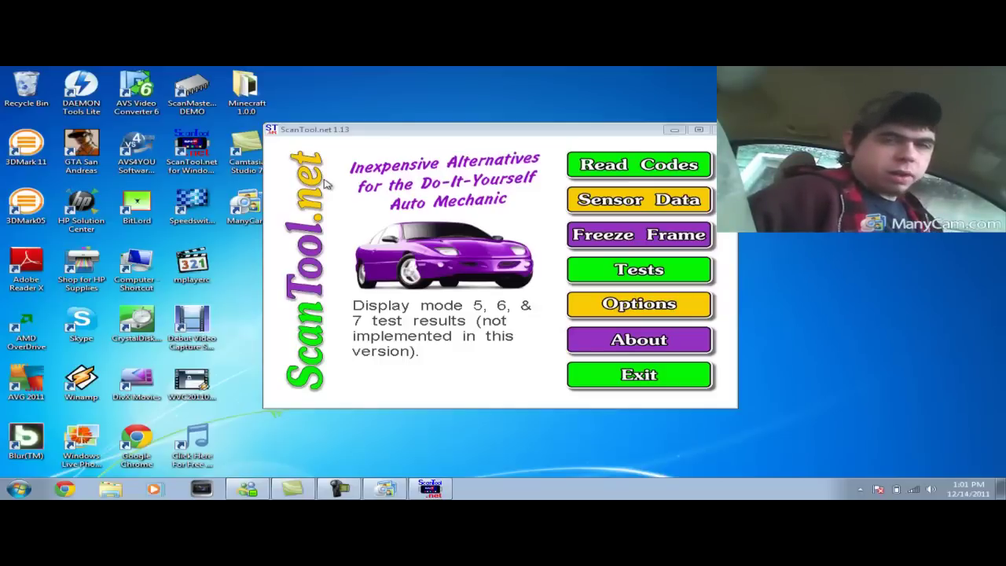
{"action": "key", "text": "Tab"}
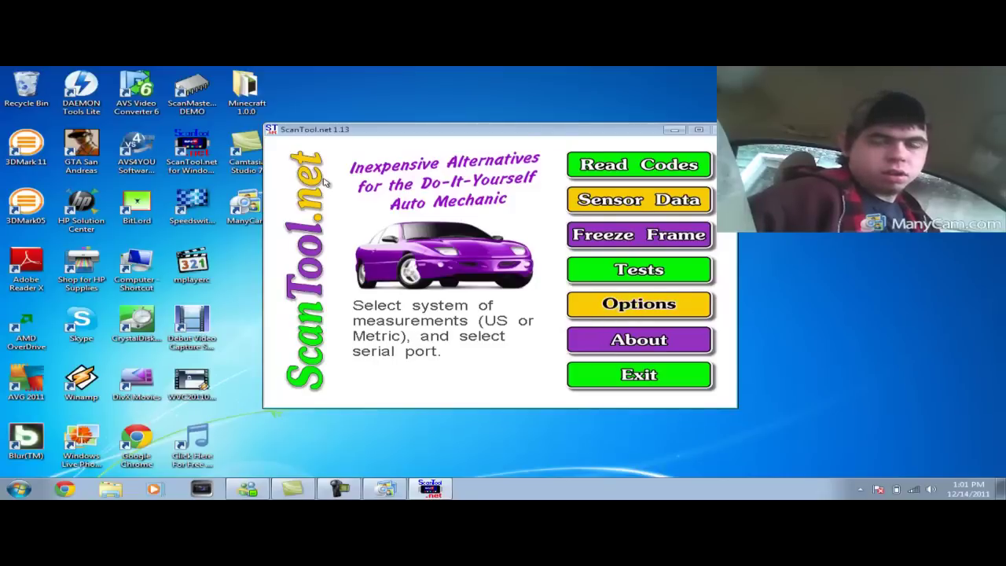
{"action": "key", "text": "Return"}
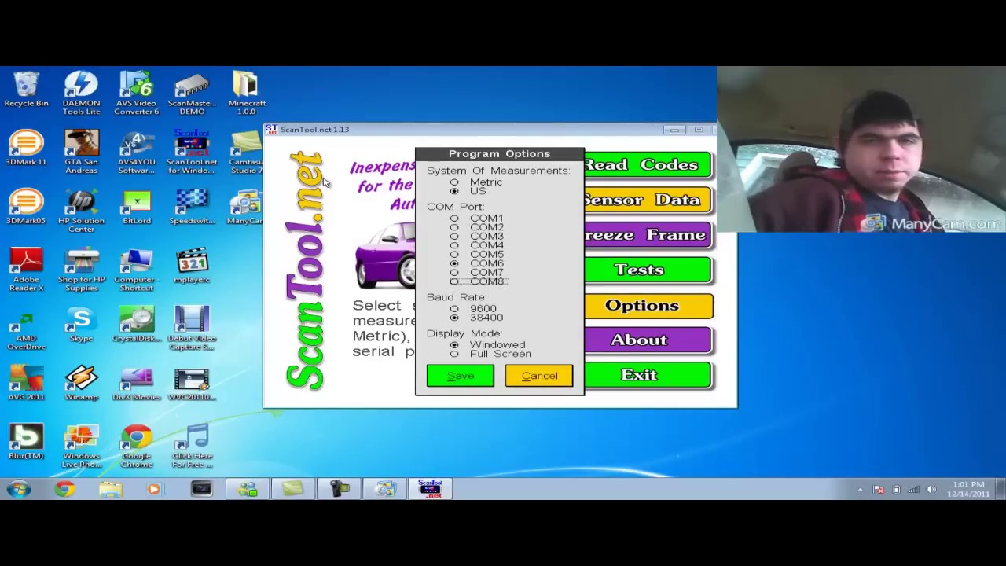
{"action": "key", "text": "Tab"}
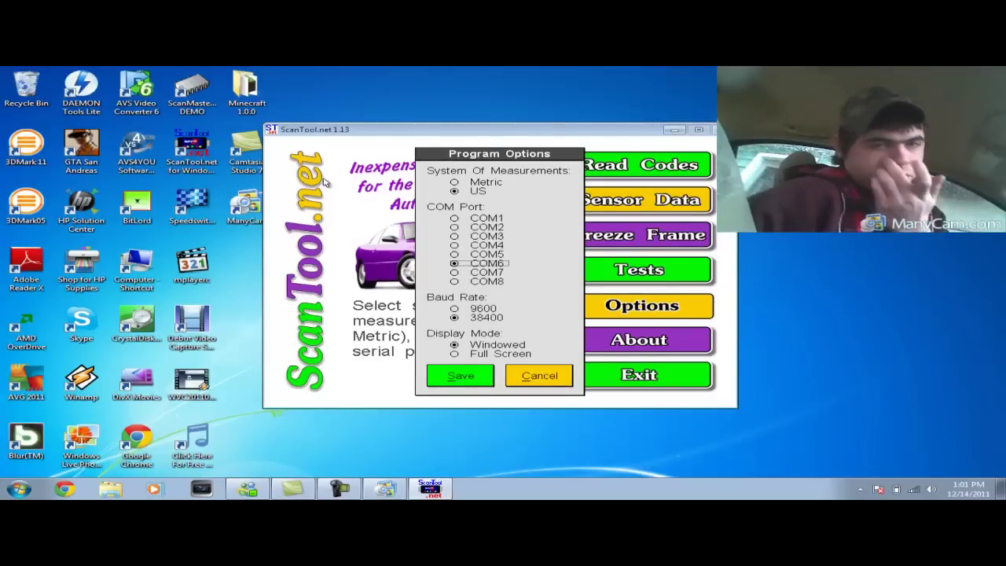
{"action": "key", "text": "Down"}
{"action": "key", "text": "Down"}
{"action": "key", "text": "Down"}
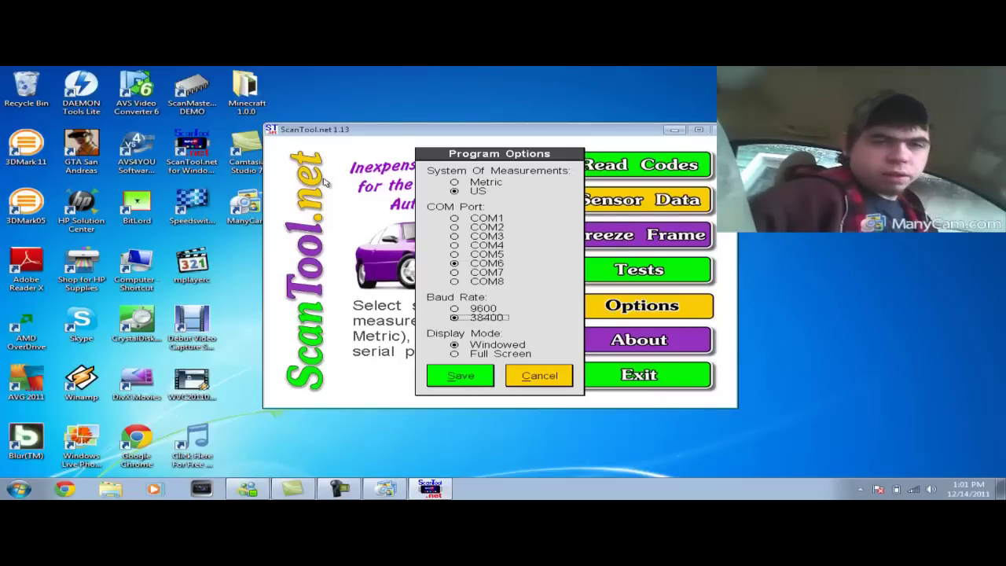
{"action": "key", "text": "Down"}
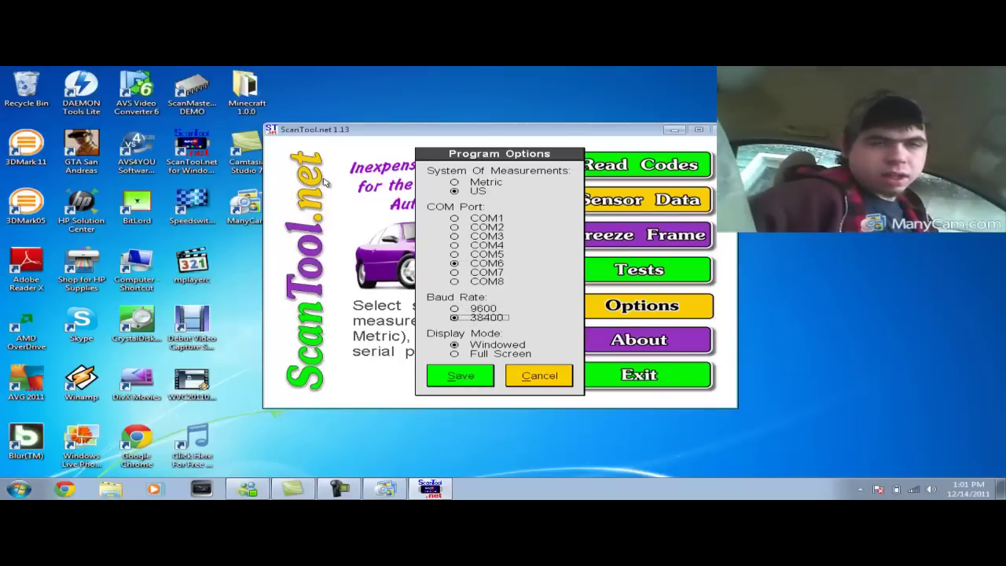
{"action": "key", "text": "Tab"}
{"action": "key", "text": "shift+Tab"}
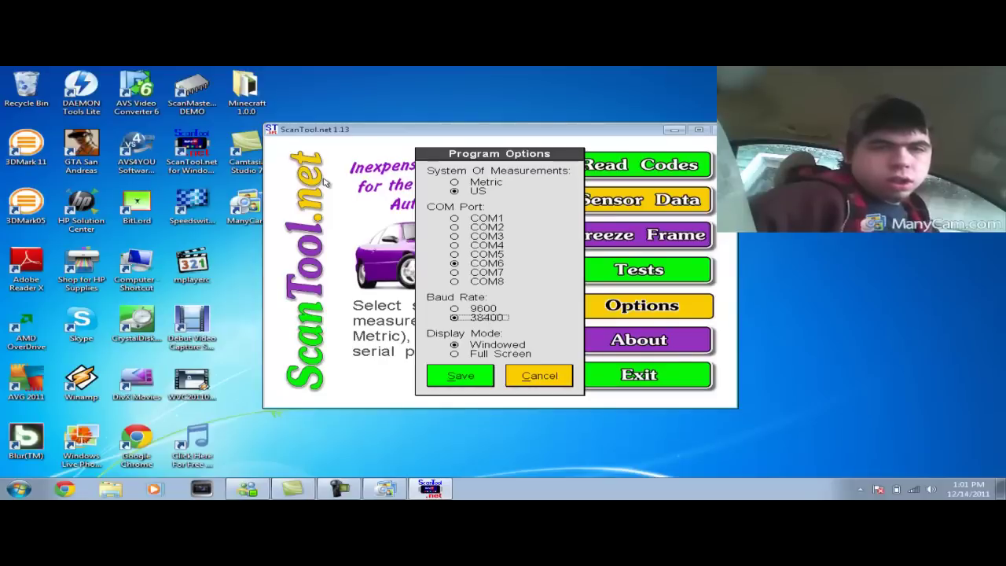
{"action": "key", "text": "Up"}
{"action": "key", "text": "Up"}
{"action": "key", "text": "Up"}
{"action": "key", "text": "Up"}
{"action": "key", "text": "Up"}
{"action": "key", "text": "Up"}
{"action": "key", "text": "Up"}
{"action": "key", "text": "Tab"}
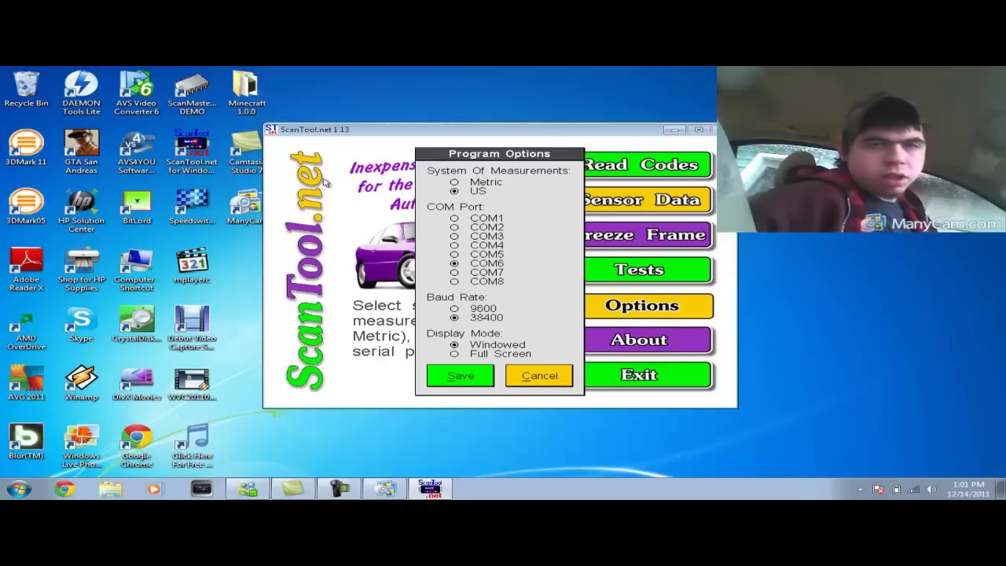
{"action": "key", "text": "Tab"}
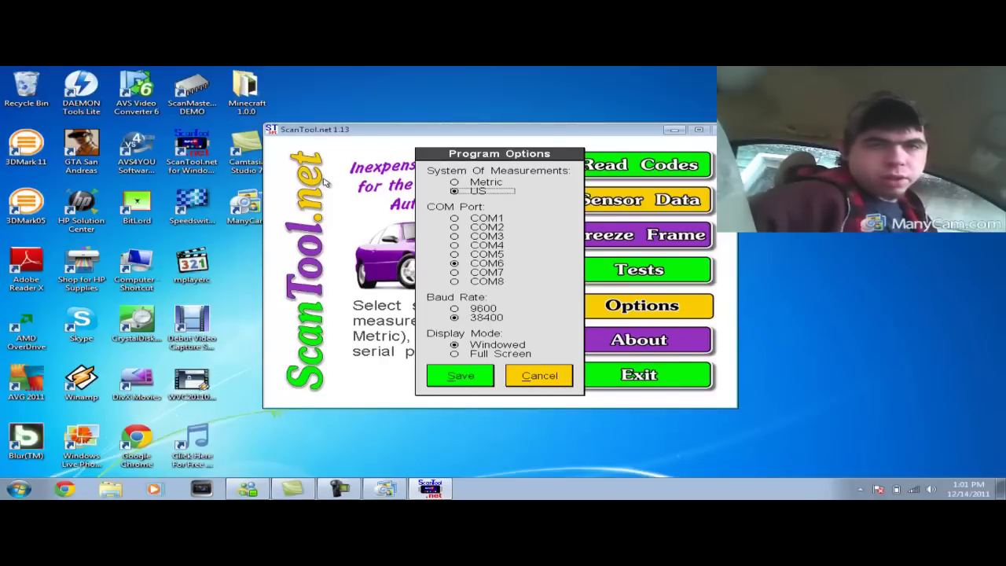
{"action": "key", "text": "Tab"}
{"action": "key", "text": "Tab"}
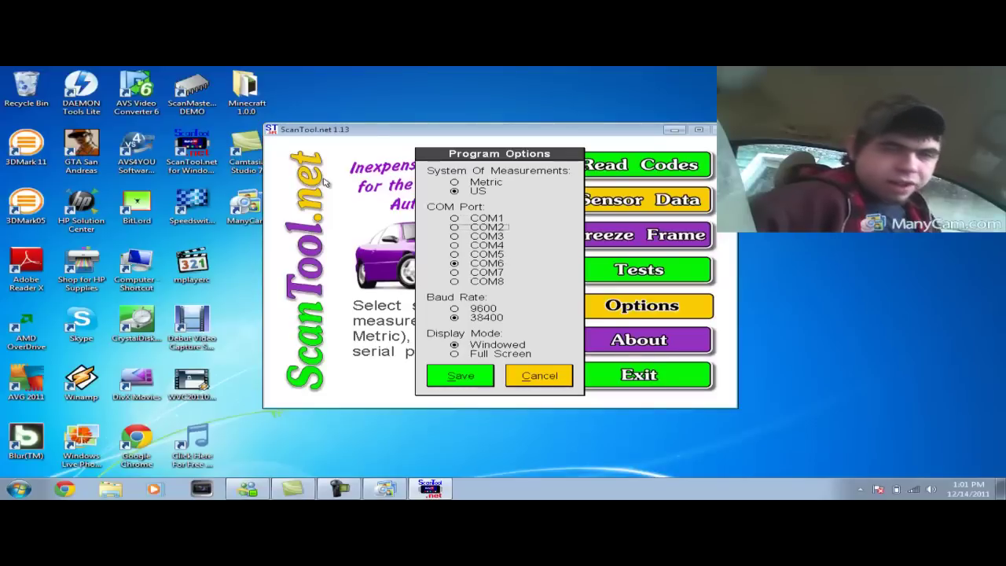
{"action": "key", "text": "Tab"}
{"action": "key", "text": "Return"}
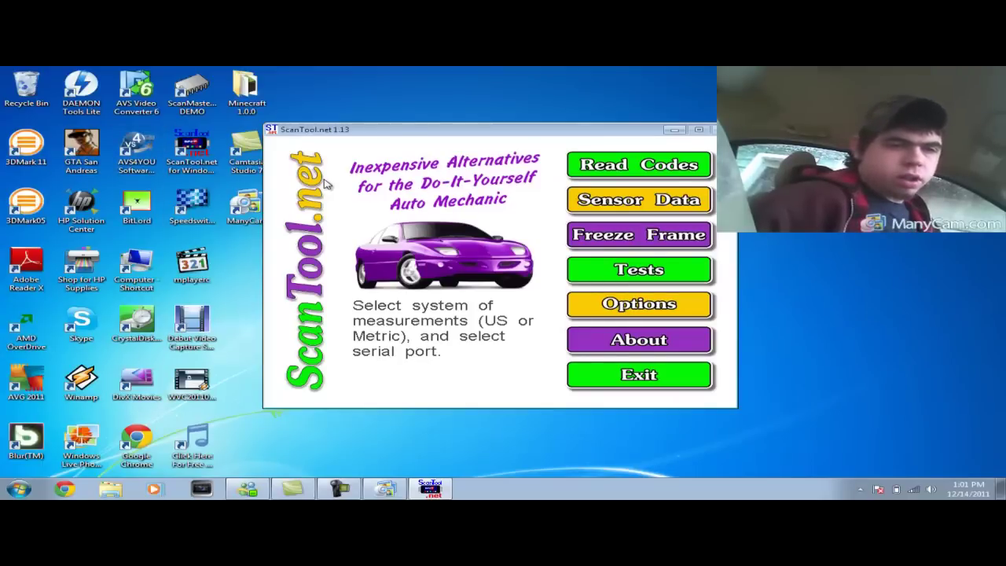
- Reach Device Manager via Computer's actions and expand the Ports (COM & LPT) category
{"action": "key", "text": "super"}
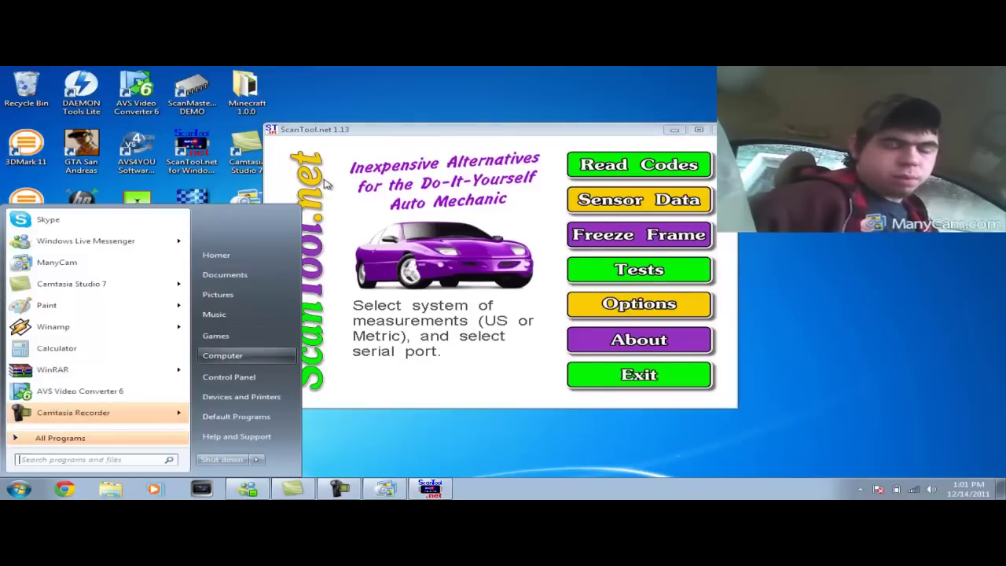
{"action": "key", "text": "shift+F10"}
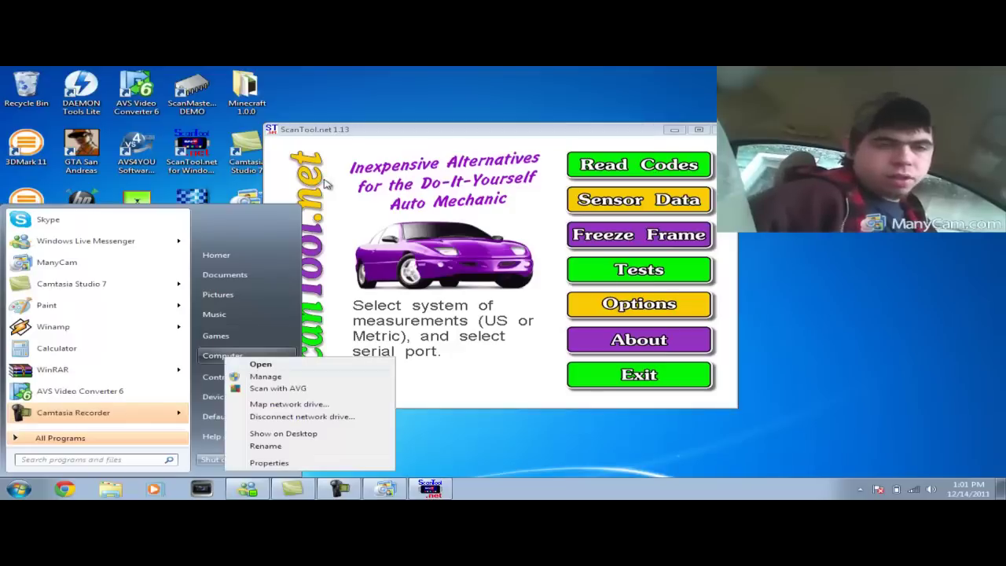
{"action": "key", "text": "Escape"}
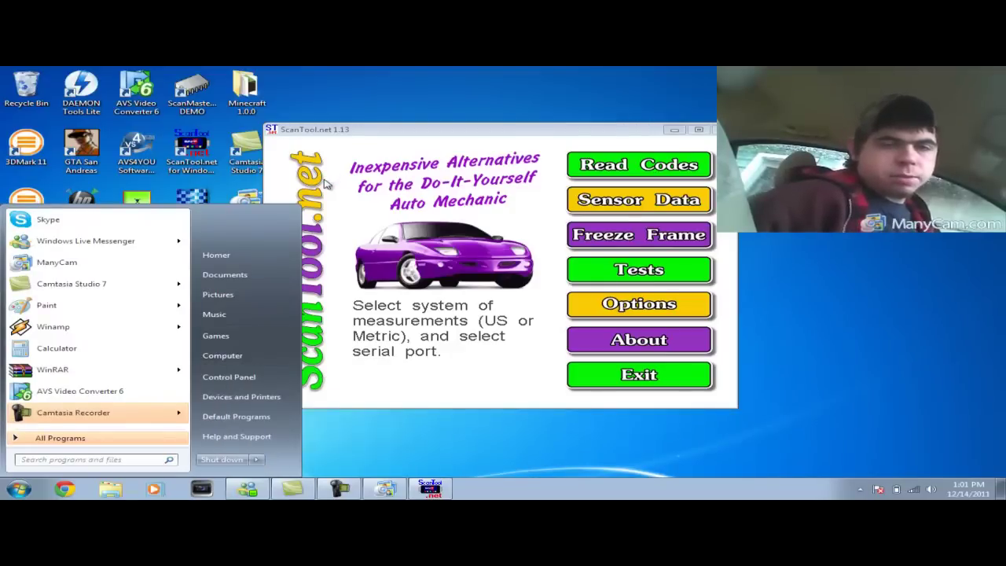
{"action": "key", "text": "Escape"}
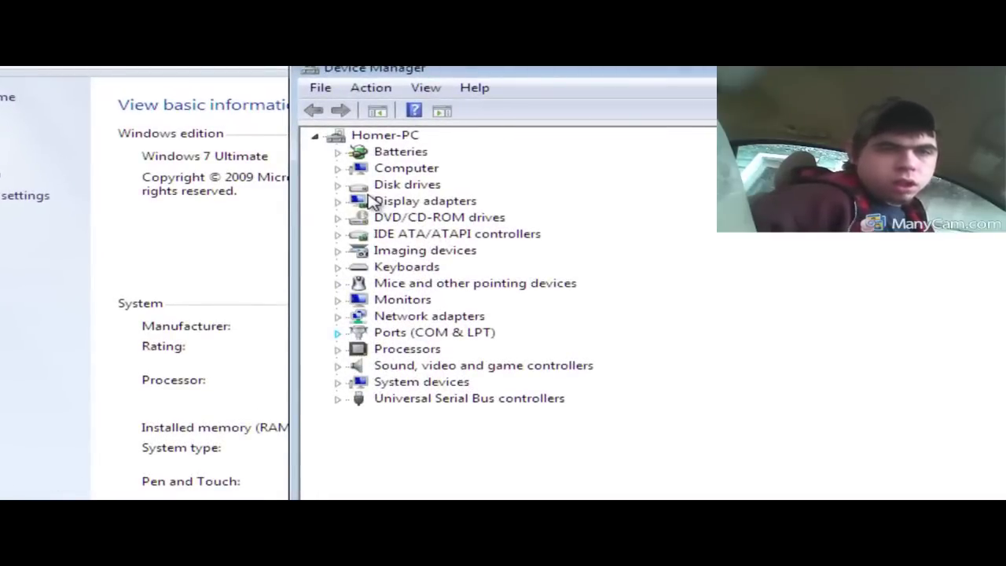
{"action": "left_click", "coordinate": [337, 332]}
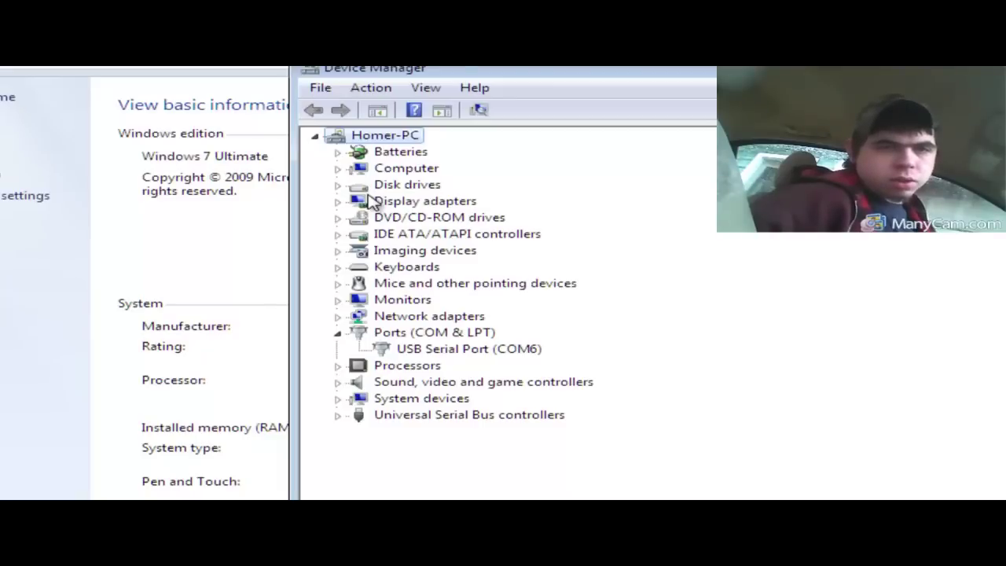
- Check USB Serial Port (COM6) port settings at 9600 bits per second, then close Device Manager
{"action": "key", "text": "u"}
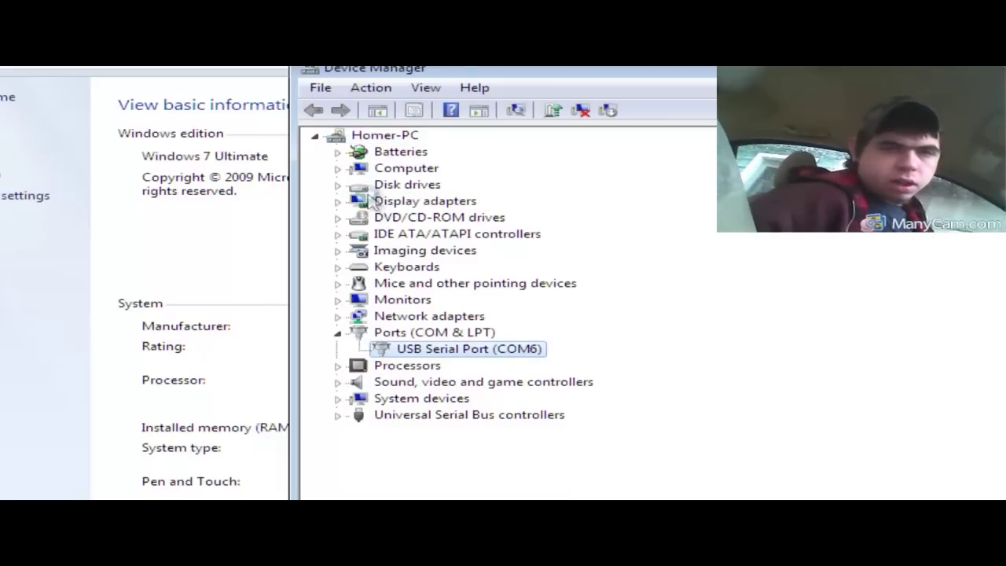
{"action": "key", "text": "Return"}
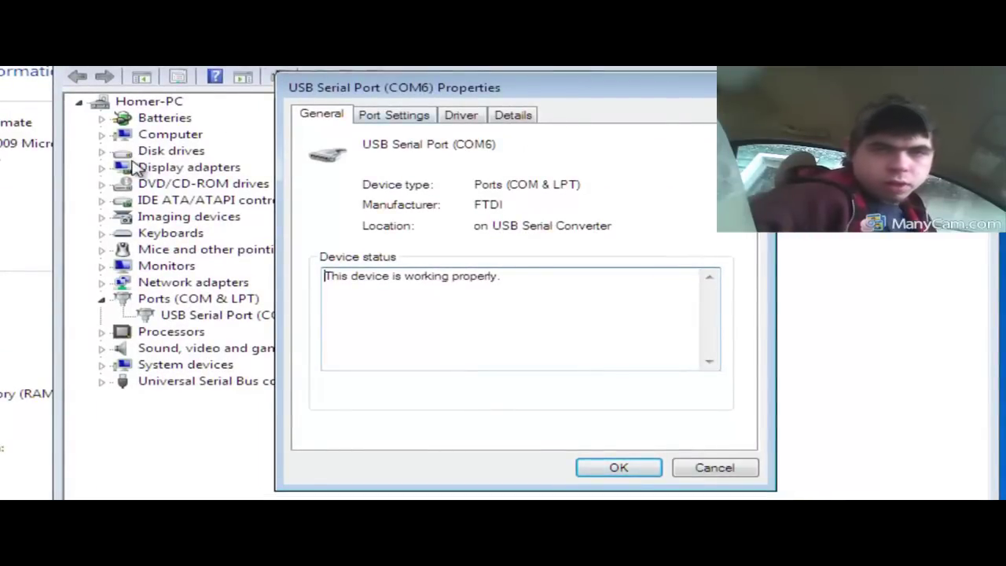
{"action": "key", "text": "ctrl+Tab"}
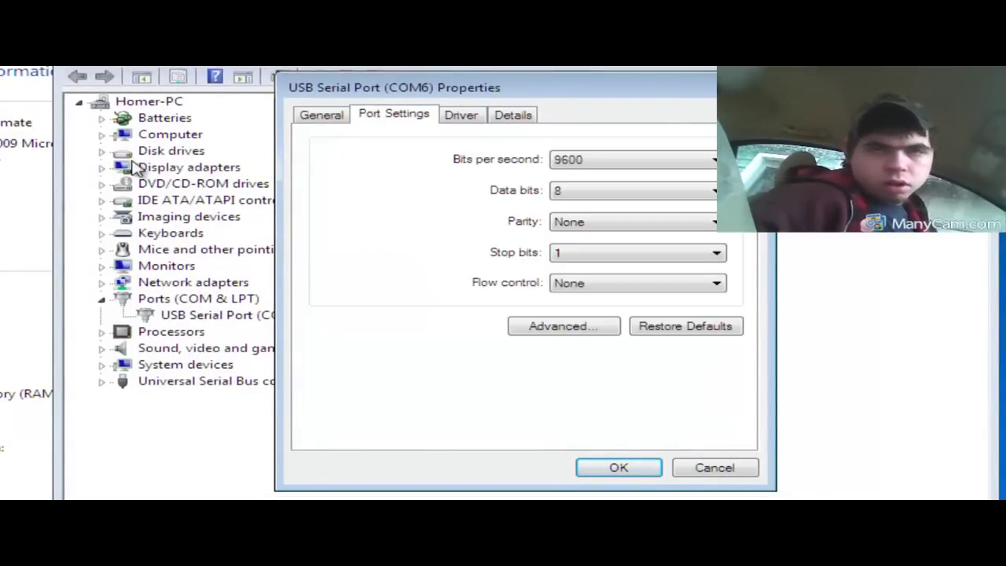
{"action": "key", "text": "Tab"}
{"action": "key", "text": "Tab"}
{"action": "key", "text": "Tab"}
{"action": "key", "text": "Tab"}
{"action": "key", "text": "Tab"}
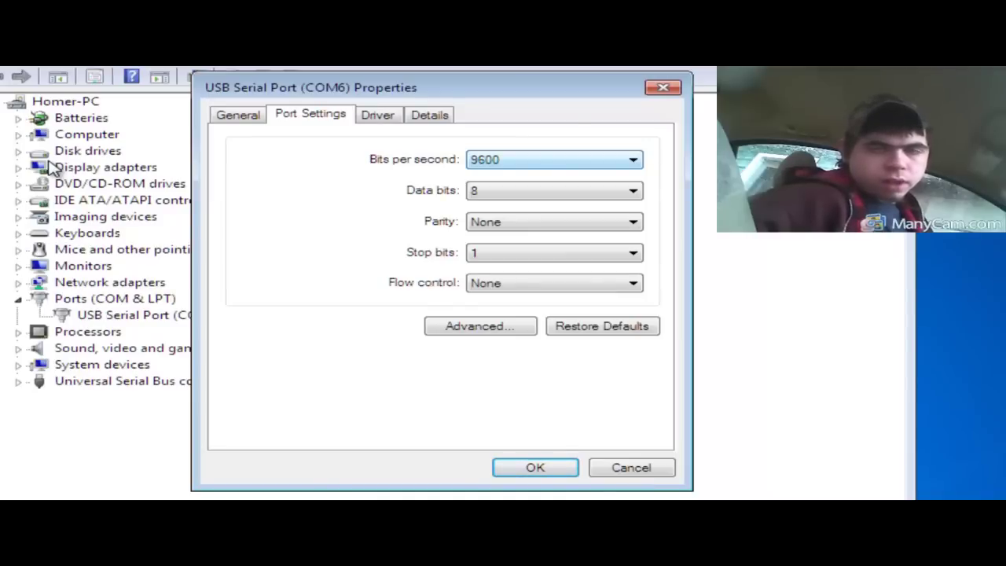
{"action": "key", "text": "alt+Down"}
{"action": "key", "text": "Escape"}
{"action": "key", "text": "alt+Down"}
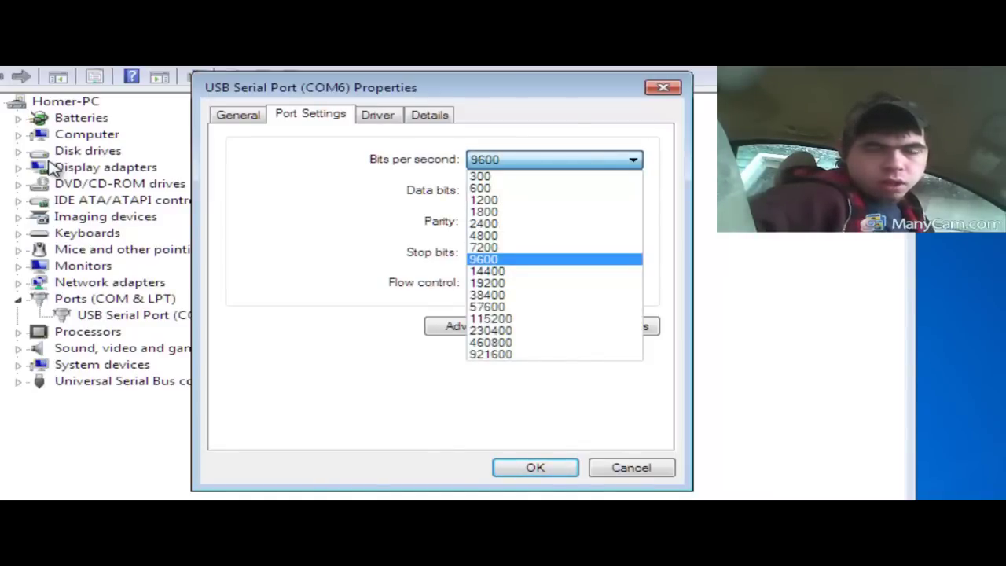
{"action": "key", "text": "Escape"}
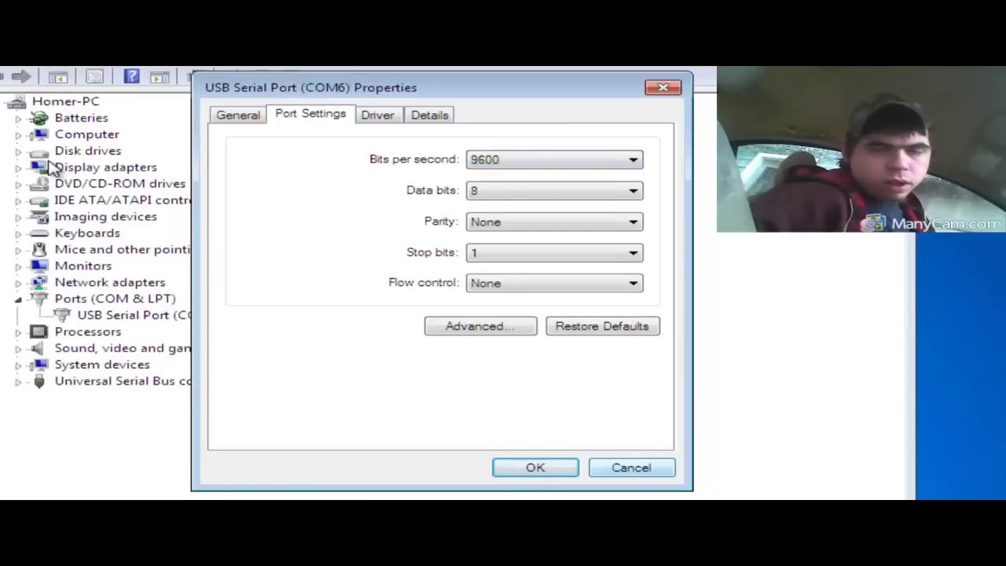
{"action": "key", "text": "Return"}
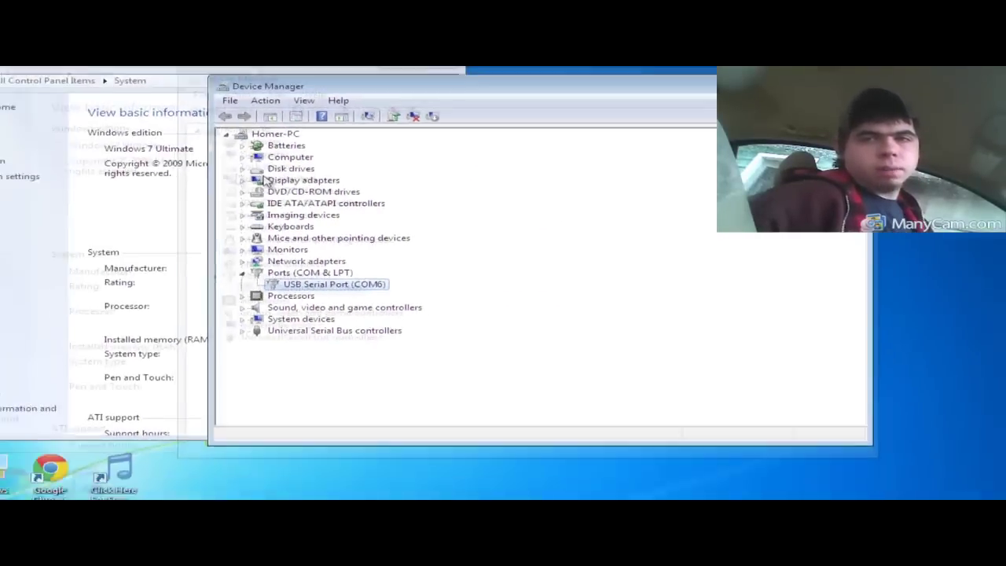
{"action": "key", "text": "alt+F4"}
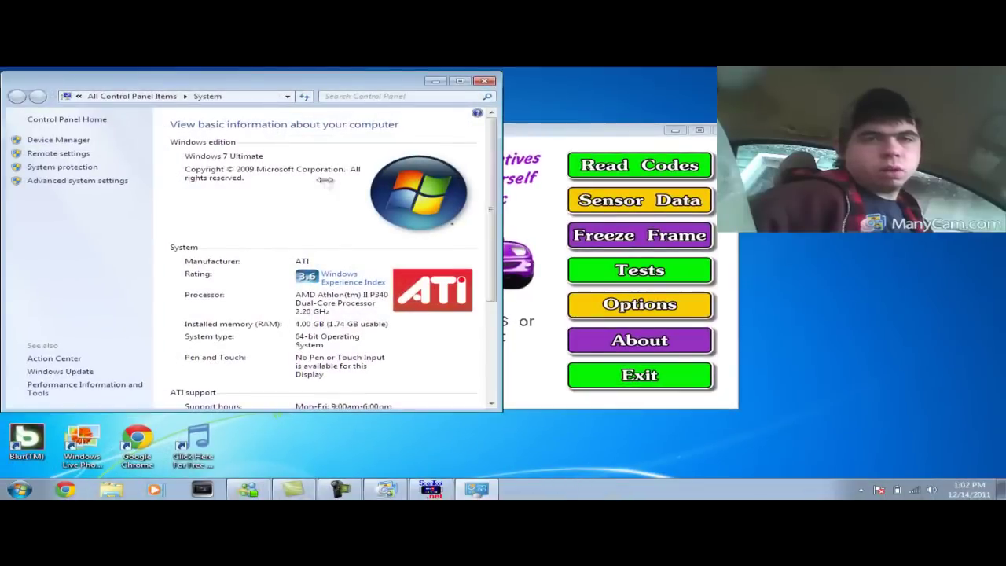
- Close the System window and read trouble codes, acknowledging the no-DTCs message
{"action": "key", "text": "alt+F4"}
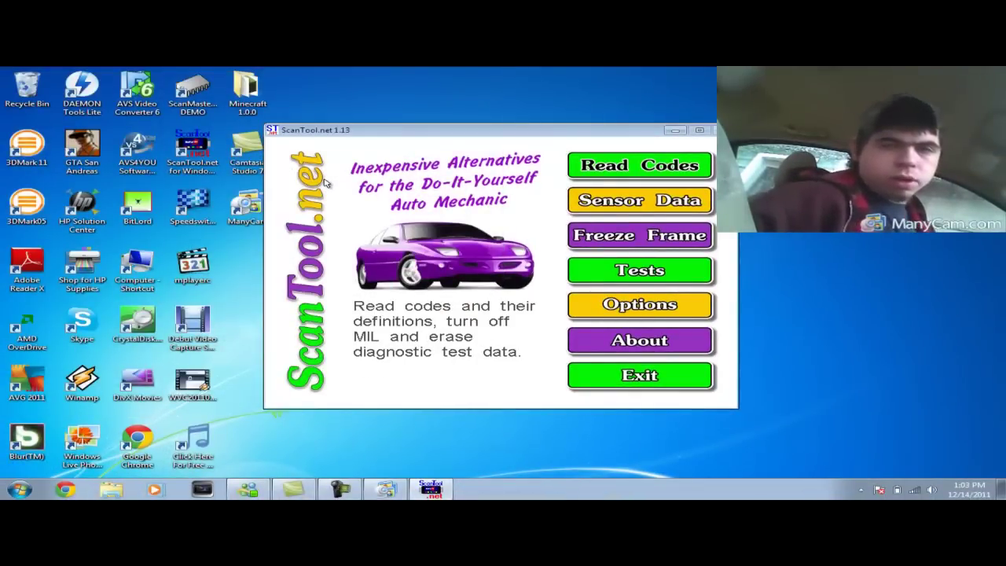
{"action": "key", "text": "Return"}
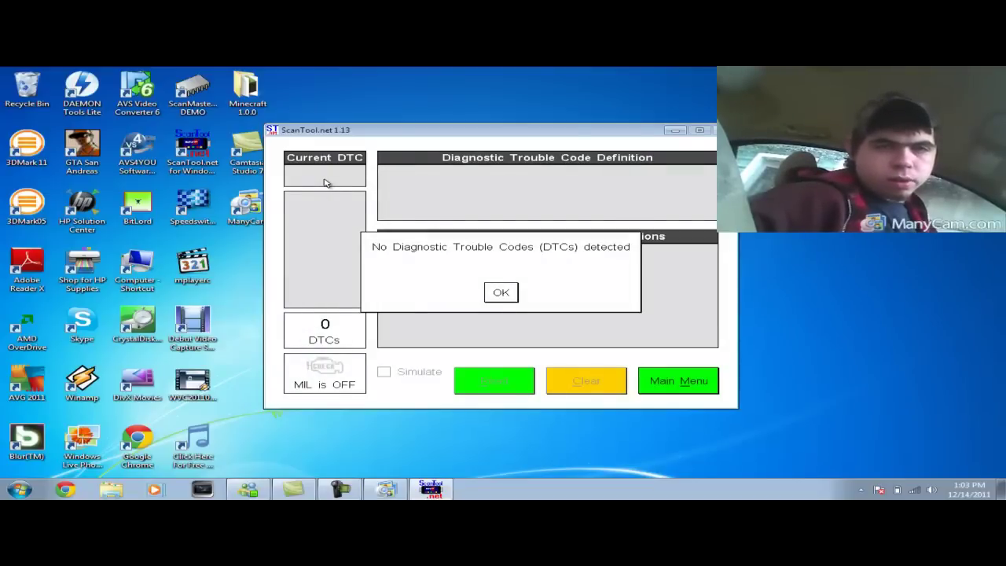
{"action": "key", "text": "Return"}
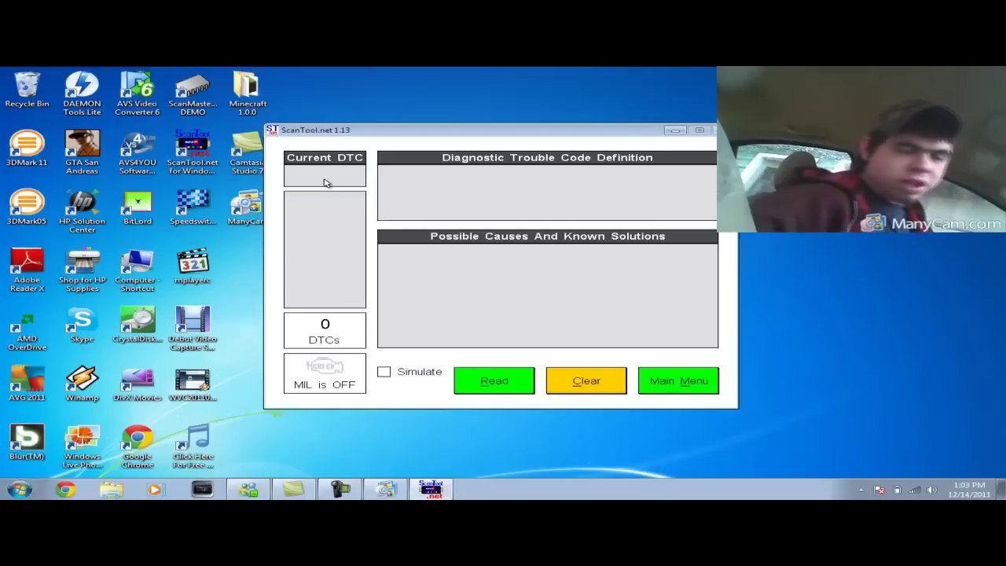
{"action": "key", "text": "Tab"}
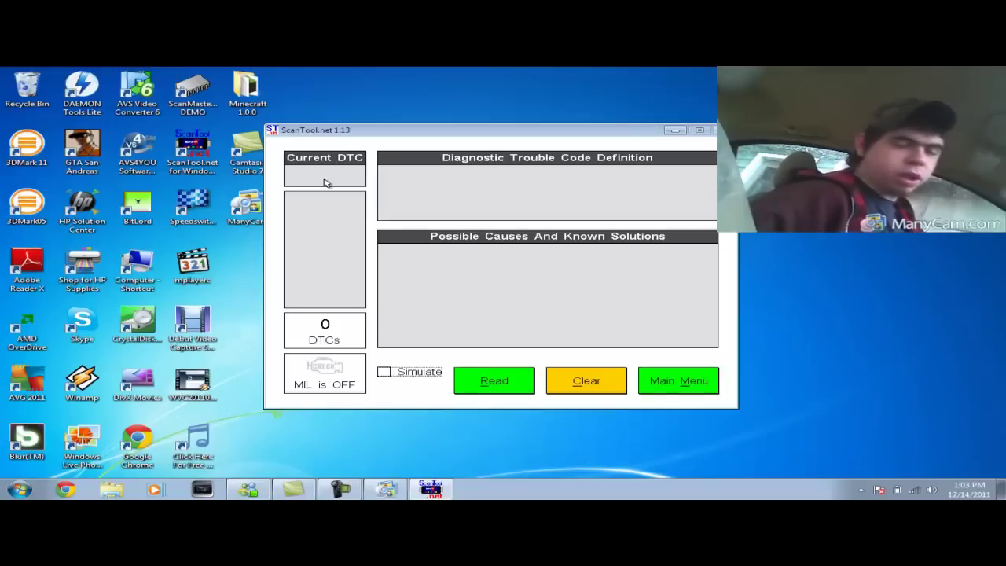
- Turn on simulated codes and read definitions of P0125, P0357, P0455, U0101, U0001, P1143, U0106
{"action": "key", "text": "space"}
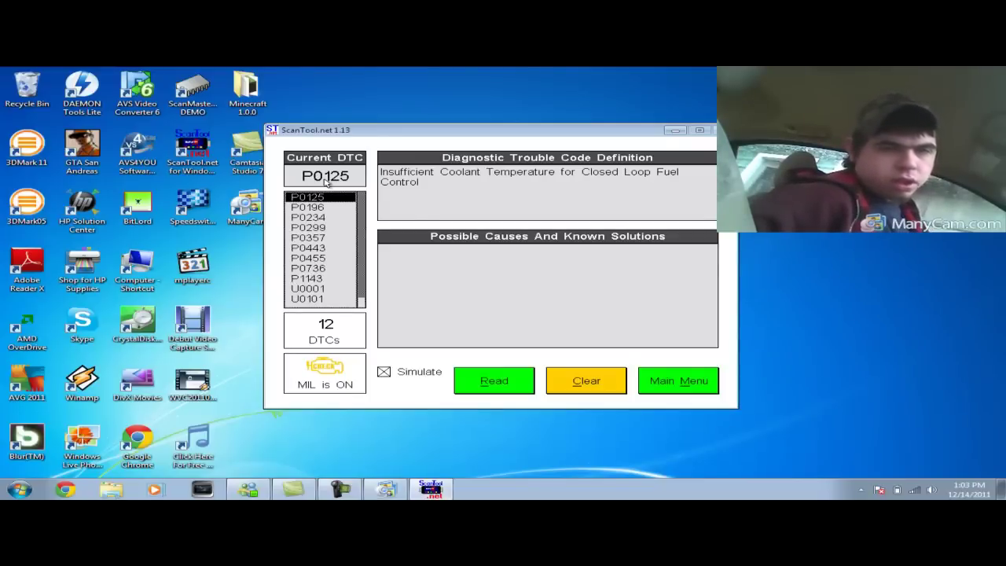
{"action": "key", "text": "Down"}
{"action": "key", "text": "Down"}
{"action": "key", "text": "Down"}
{"action": "key", "text": "Down"}
{"action": "key", "text": "Down"}
{"action": "key", "text": "Down"}
{"action": "key", "text": "Up"}
{"action": "key", "text": "Up"}
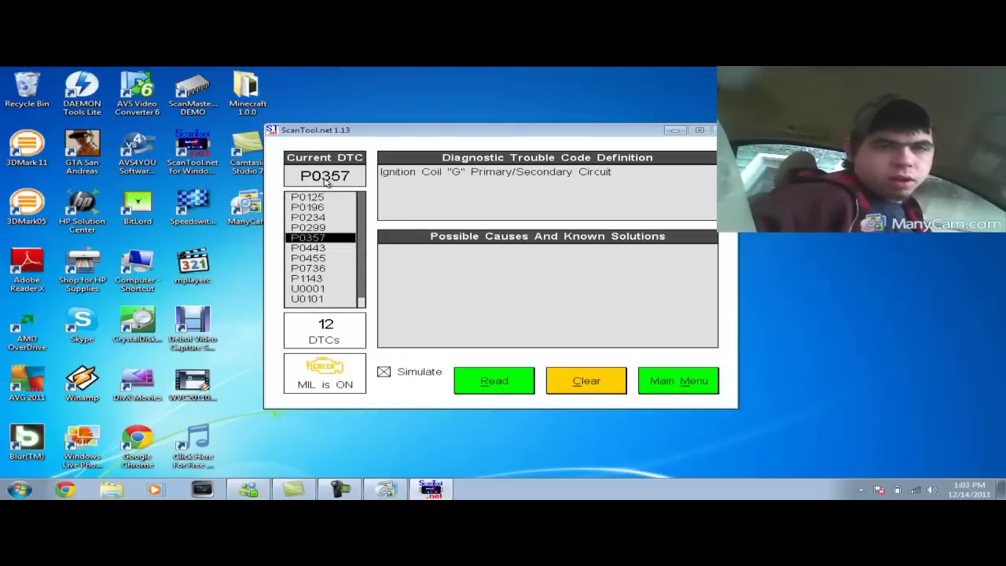
{"action": "key", "text": "Up"}
{"action": "key", "text": "Up"}
{"action": "key", "text": "Up"}
{"action": "key", "text": "Up"}
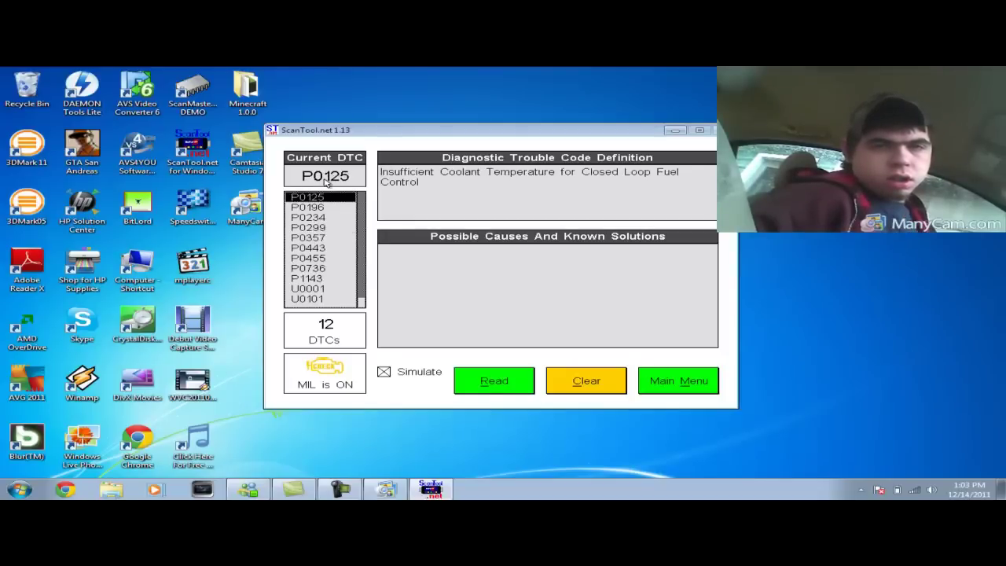
{"action": "key", "text": "Page_Down"}
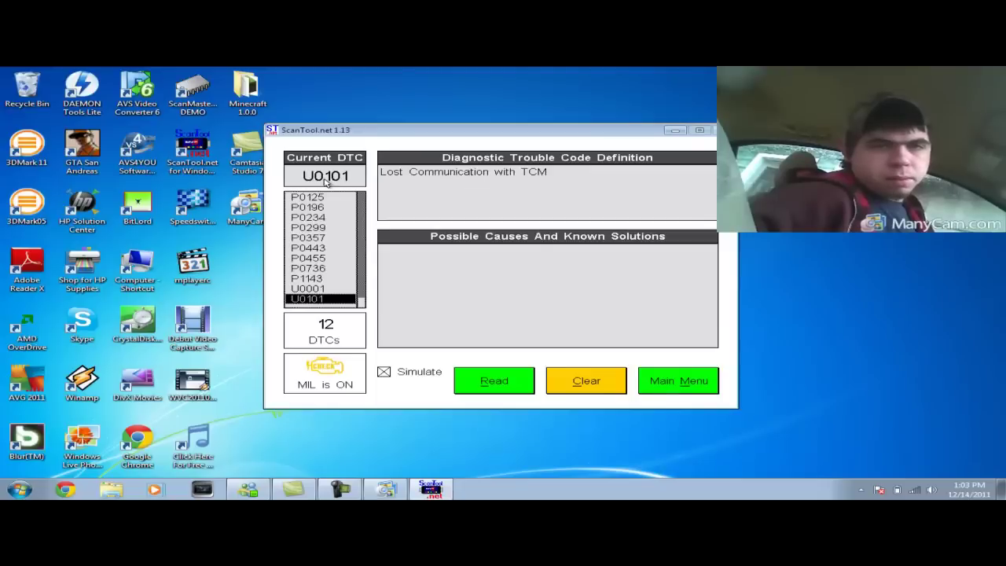
{"action": "key", "text": "Up"}
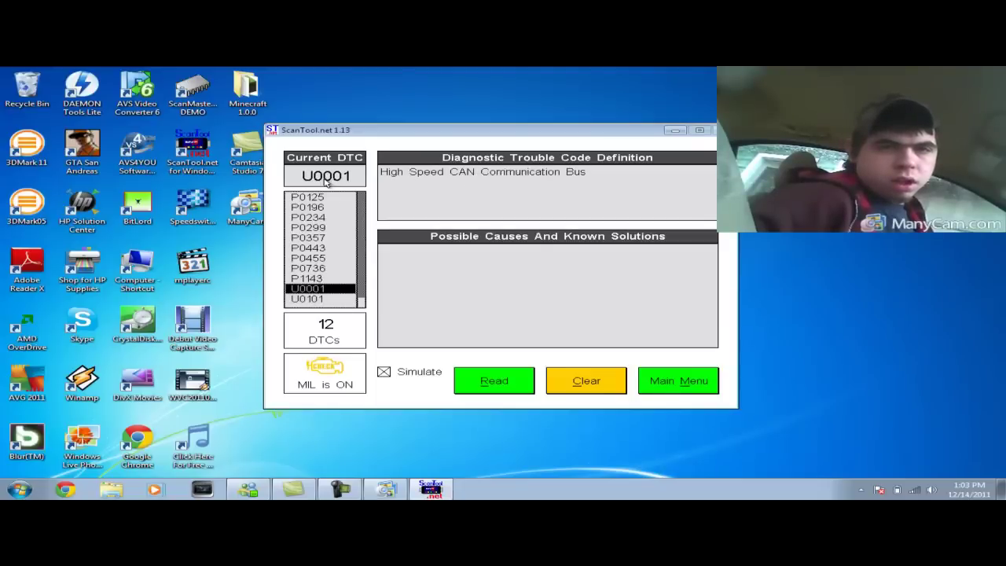
{"action": "key", "text": "Up"}
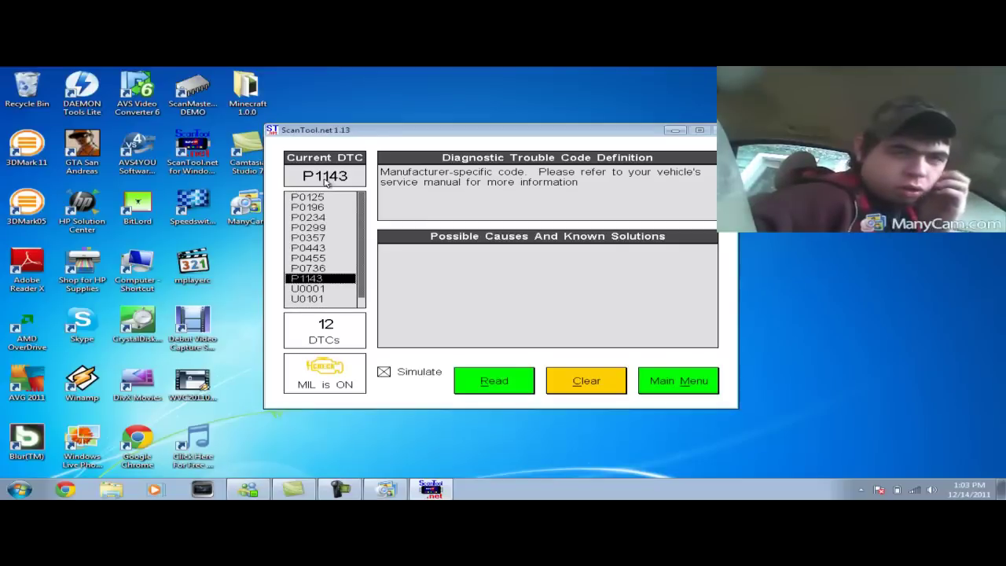
{"action": "scroll", "coordinate": [326, 182], "scroll_direction": "down", "scroll_amount": 1}
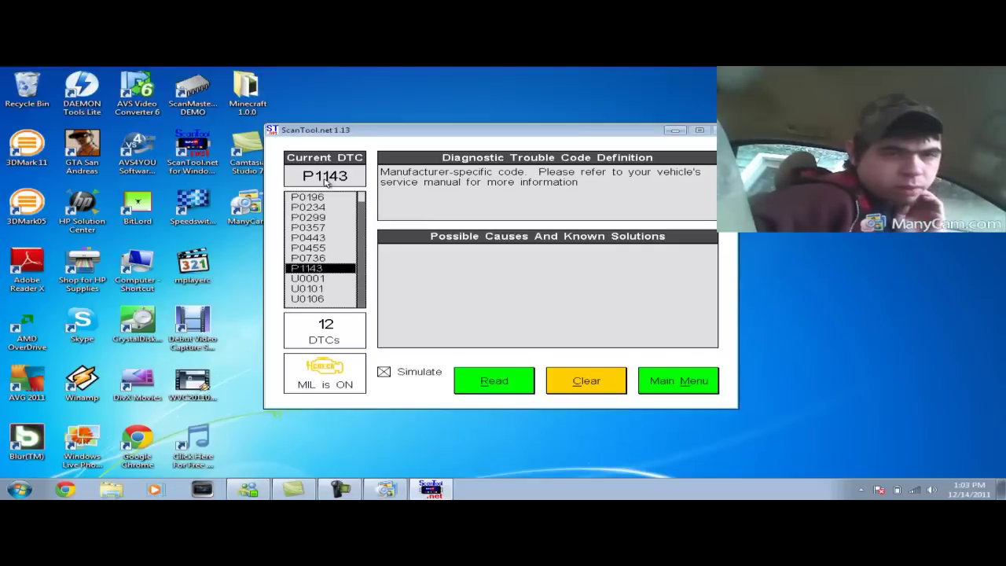
{"action": "key", "text": "Down"}
{"action": "key", "text": "Down"}
{"action": "key", "text": "Down"}
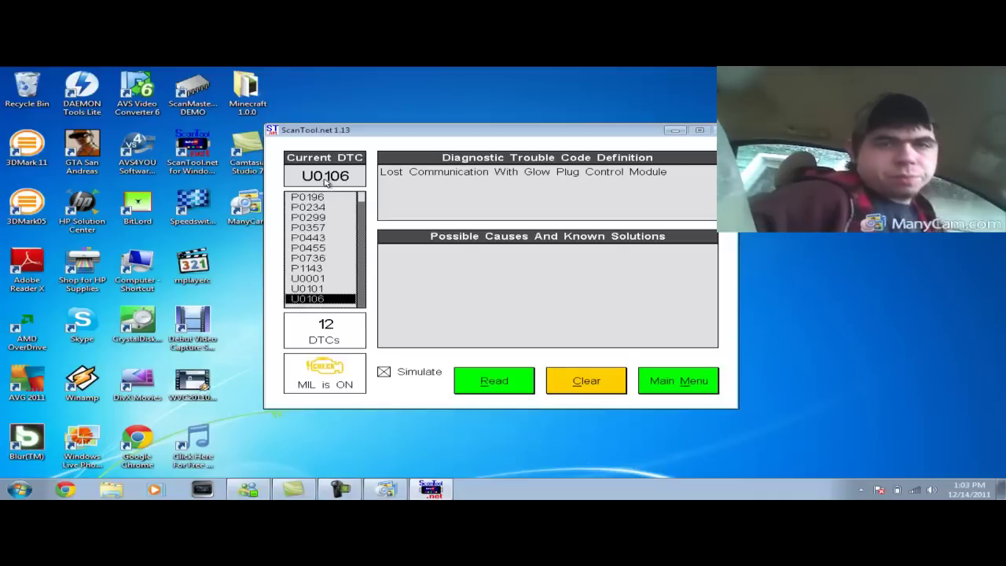
{"action": "scroll", "coordinate": [326, 182], "scroll_direction": "up", "scroll_amount": 1}
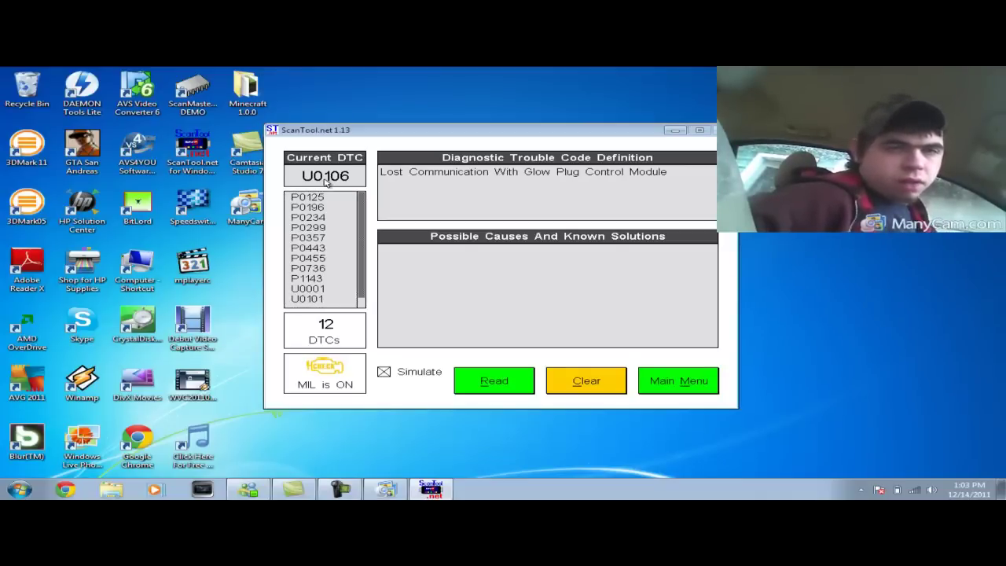
- Turn the code simulation off and return to the main menu
{"action": "key", "text": "Tab"}
{"action": "key", "text": "space"}
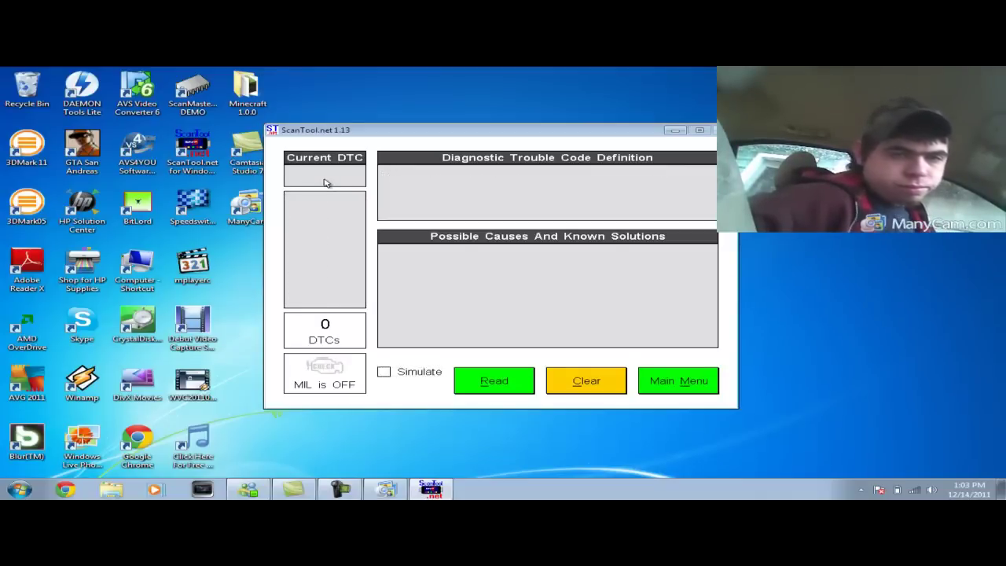
{"action": "key", "text": "alt+m"}
- Open live Sensor Data page 1 of 8, showing Engine RPM near 1192 and 0 mph
{"action": "key", "text": "Tab"}
{"action": "key", "text": "Tab"}
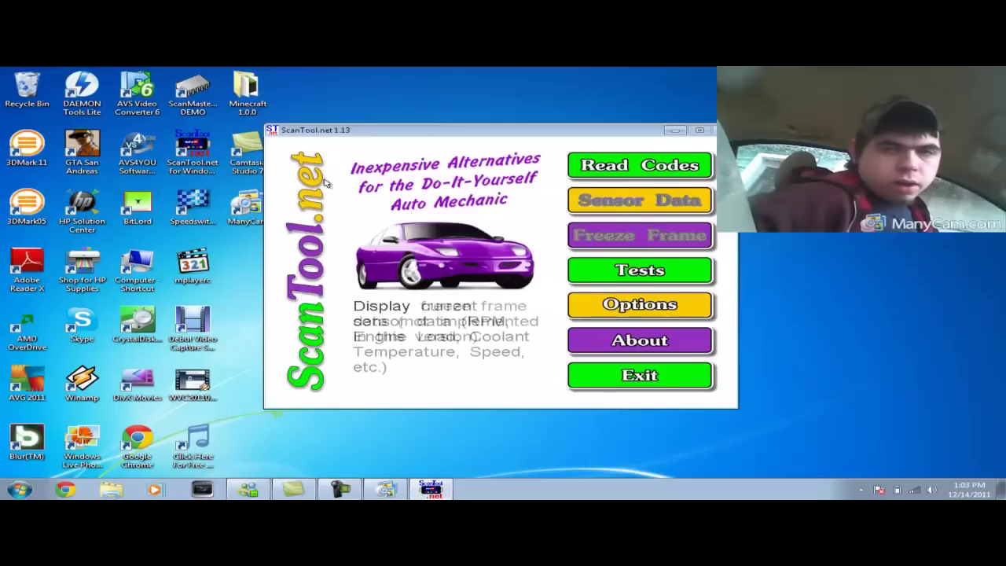
{"action": "key", "text": "Return"}
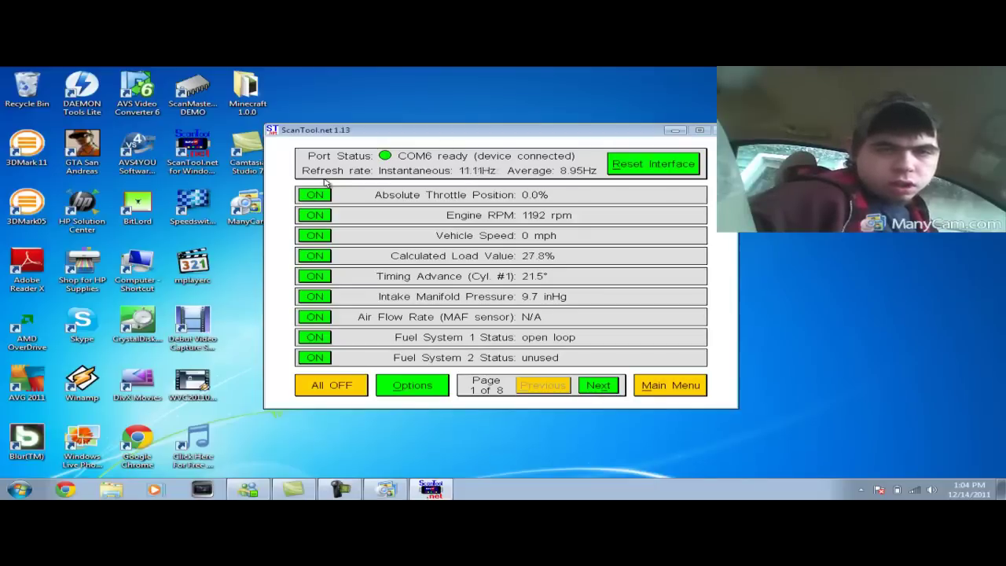
{"action": "key", "text": "Page_Down"}
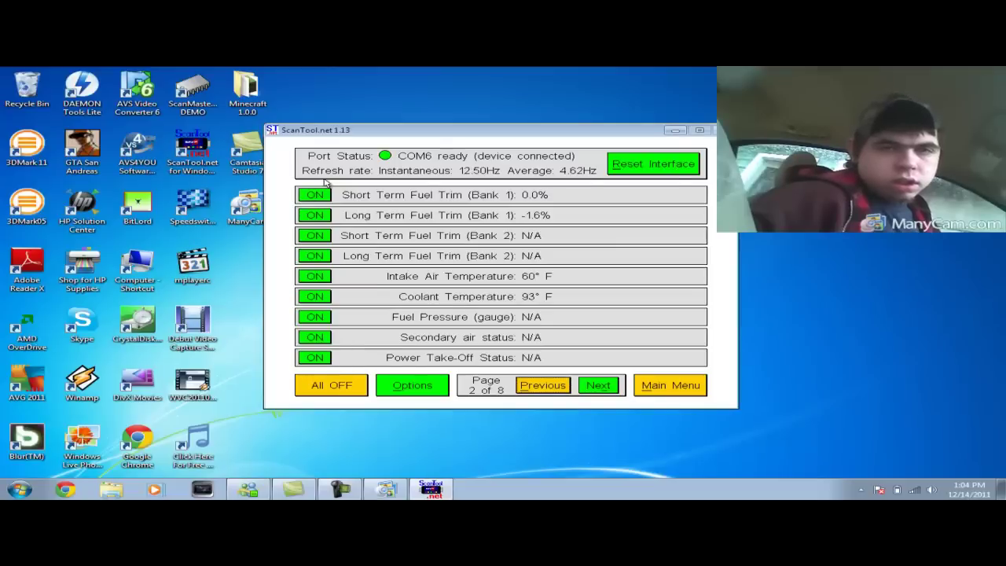
{"action": "key", "text": "n"}
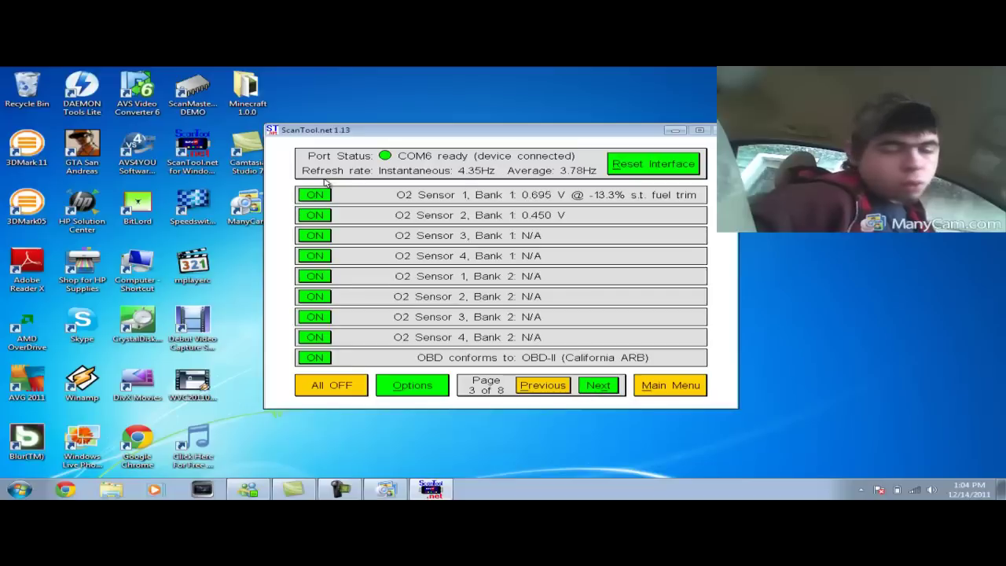
{"action": "key", "text": "alt+n"}
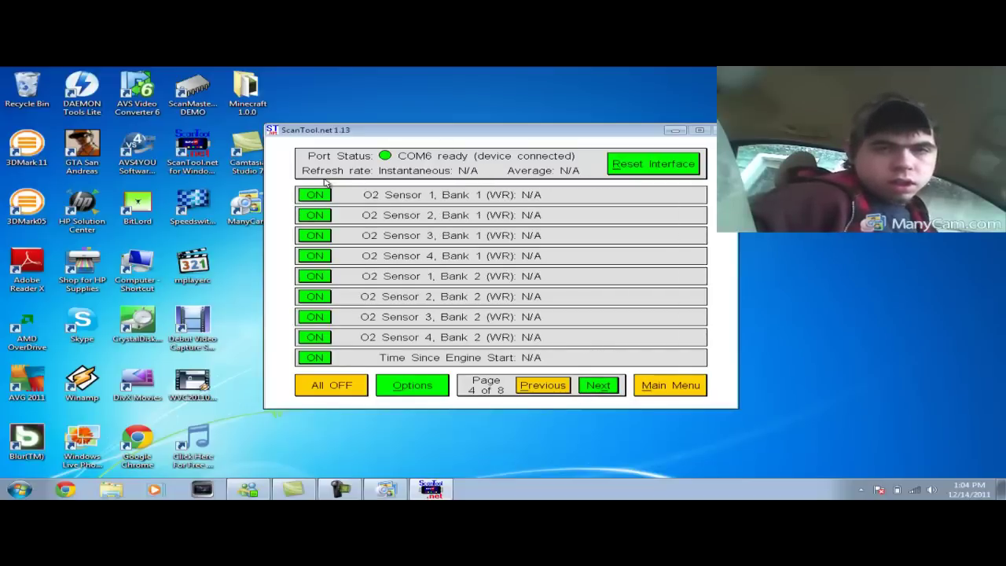
{"action": "key", "text": "alt+n"}
{"action": "key", "text": "alt+n"}
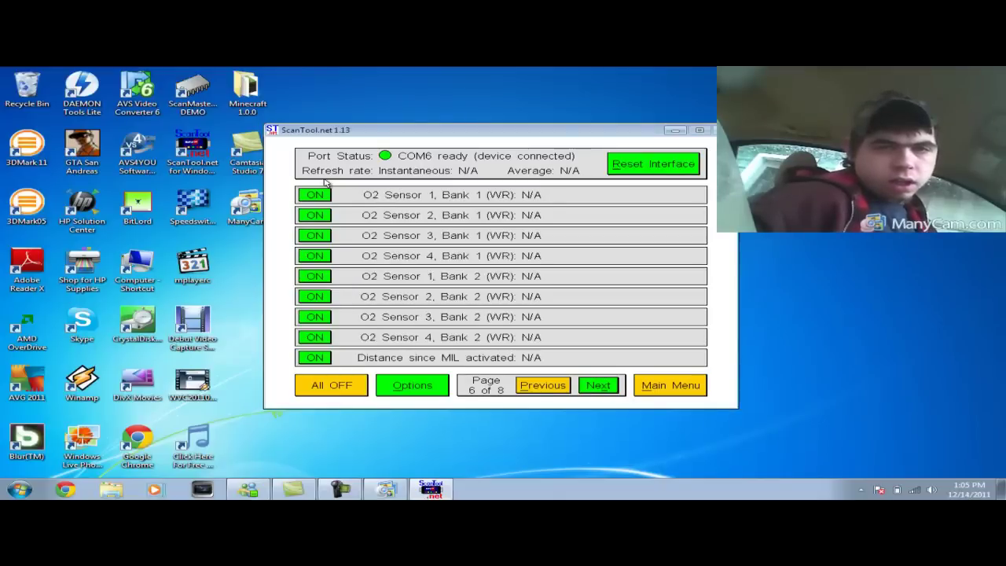
{"action": "key", "text": "alt+n"}
{"action": "key", "text": "alt+n"}
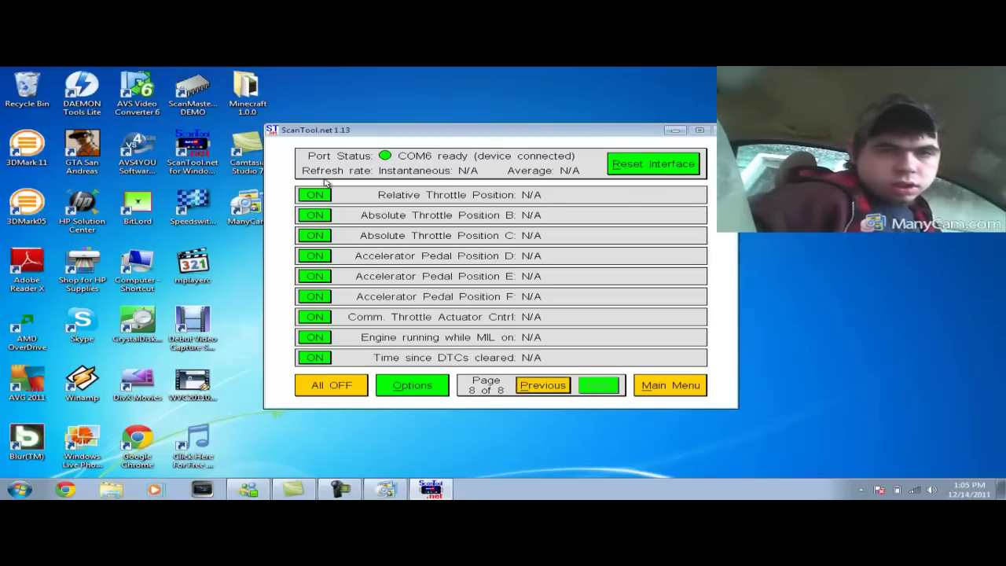
{"action": "key", "text": "alt+p"}
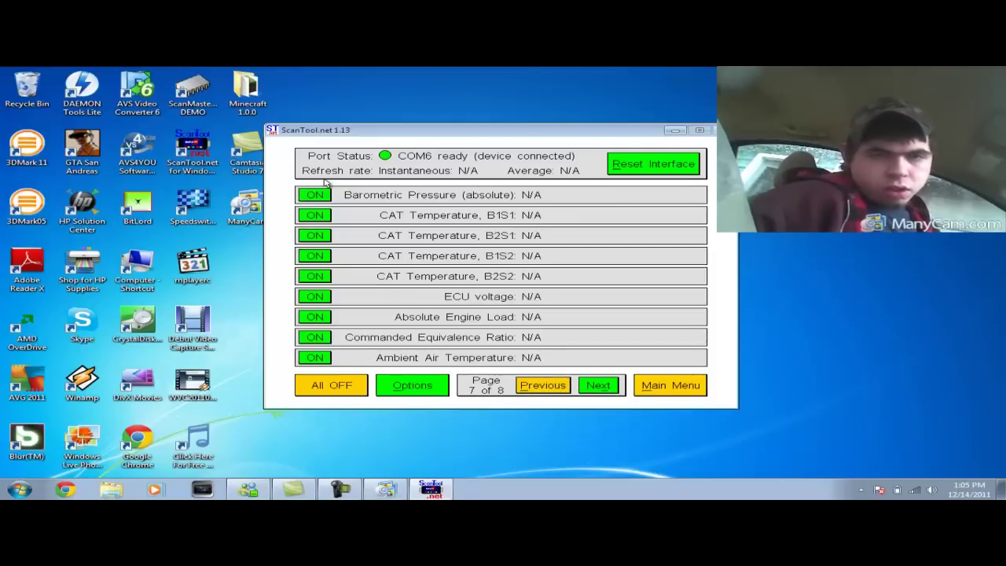
{"action": "key", "text": "alt+p"}
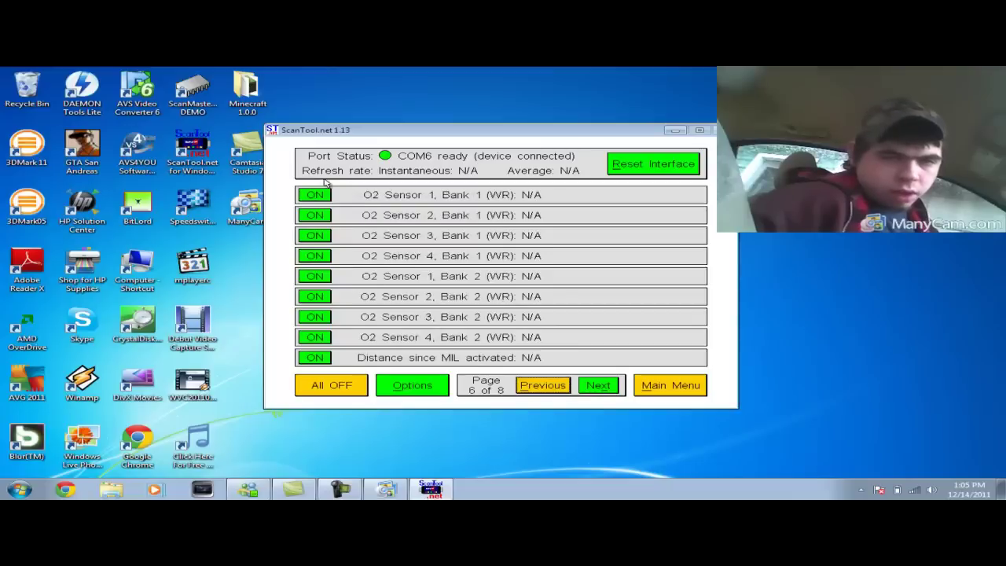
{"action": "key", "text": "alt+p"}
{"action": "key", "text": "alt+p"}
{"action": "key", "text": "alt+p"}
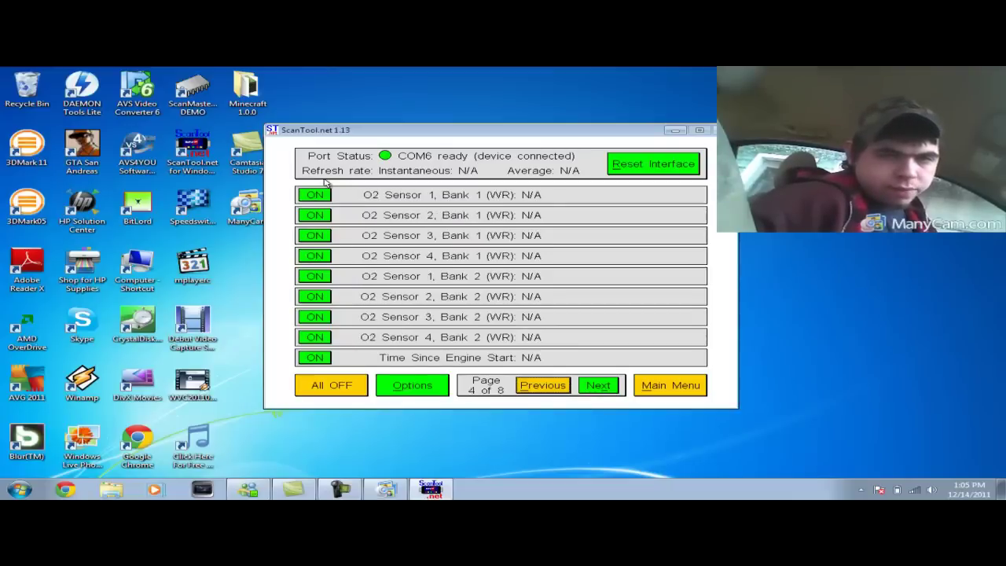
{"action": "key", "text": "alt+p"}
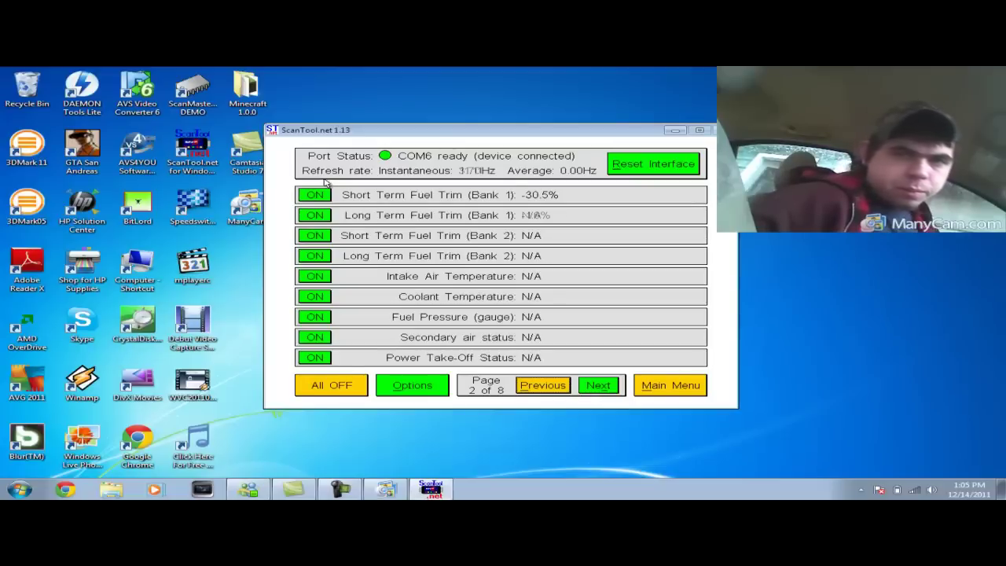
{"action": "key", "text": "alt+p"}
{"action": "key", "text": "alt+o"}
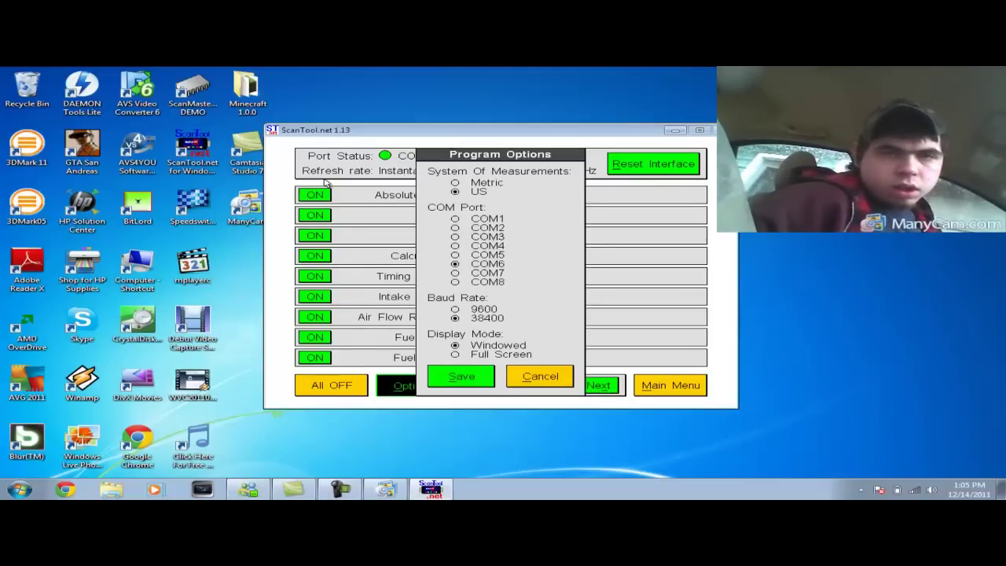
- Choose Metric measurement units and save, so readings show km/h and kPa
{"action": "key", "text": "Tab"}
{"action": "key", "text": "Tab"}
{"action": "key", "text": "Tab"}
{"action": "key", "text": "Tab"}
{"action": "key", "text": "Tab"}
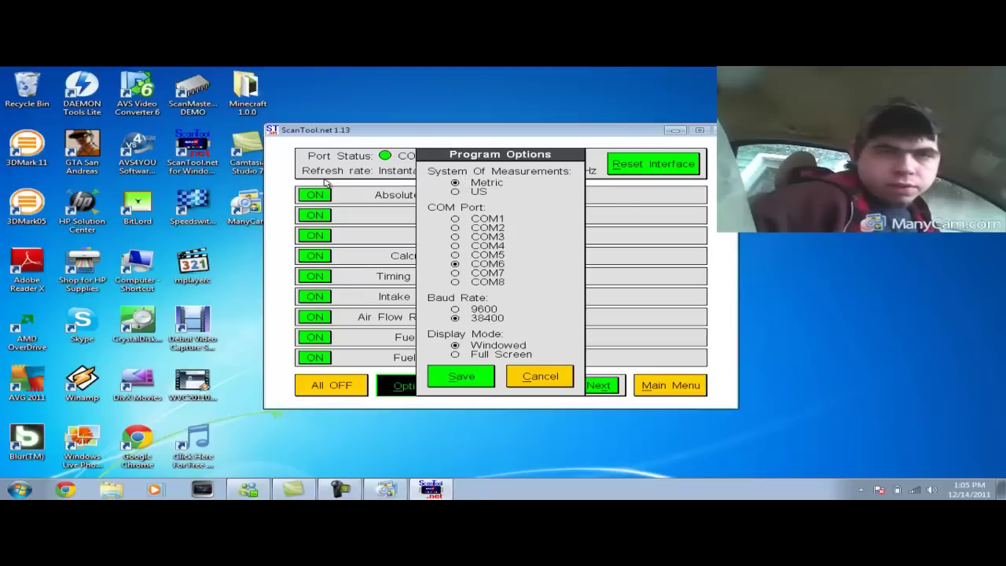
{"action": "key", "text": "Return"}
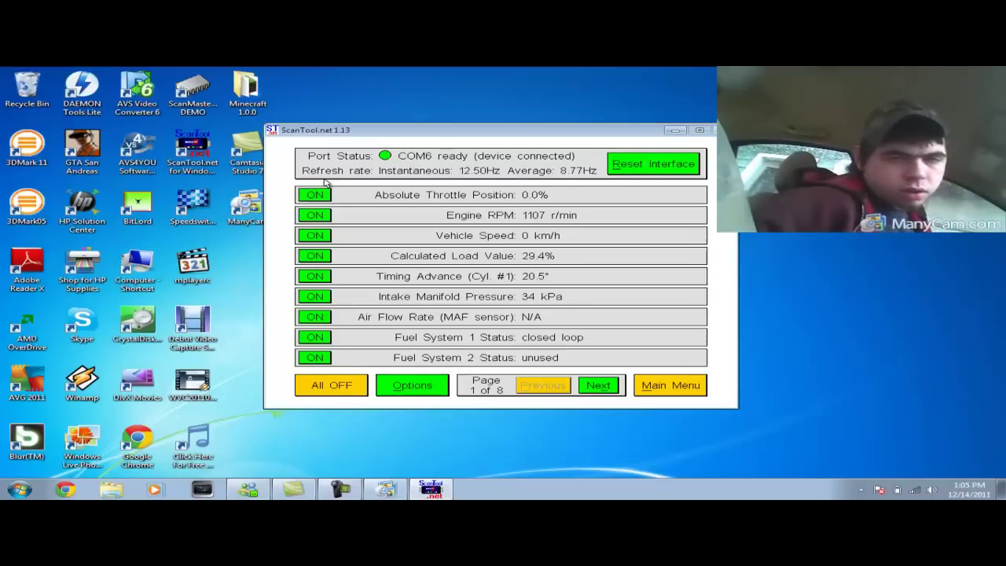
- Reopen Program Options and save US as the system of measurements
{"action": "key", "text": "alt+o"}
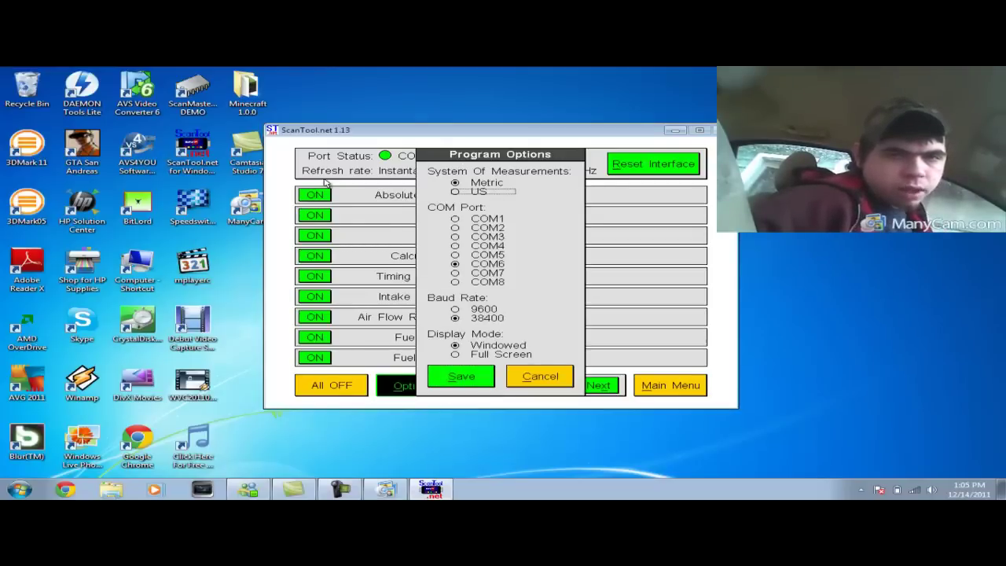
{"action": "key", "text": "alt+s"}
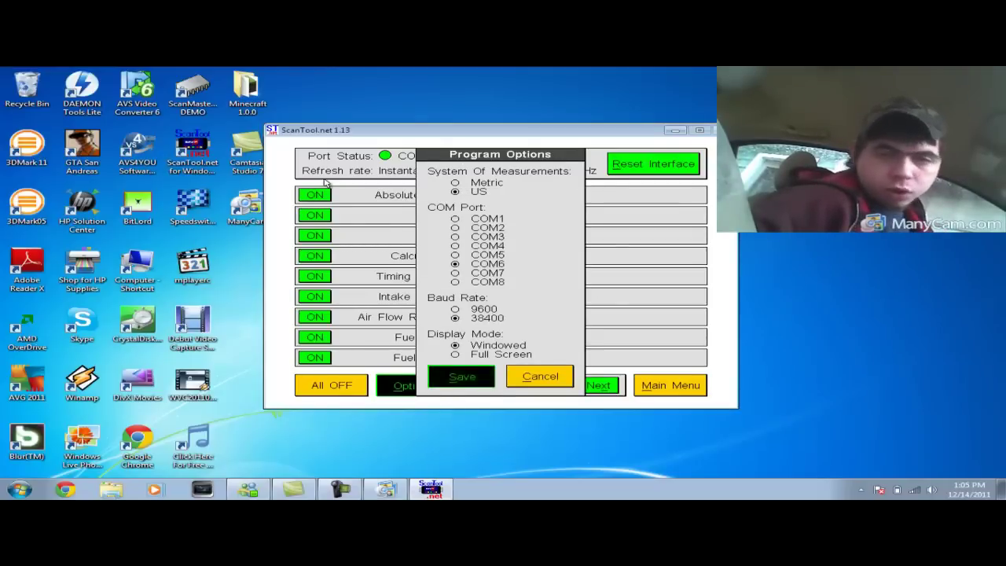